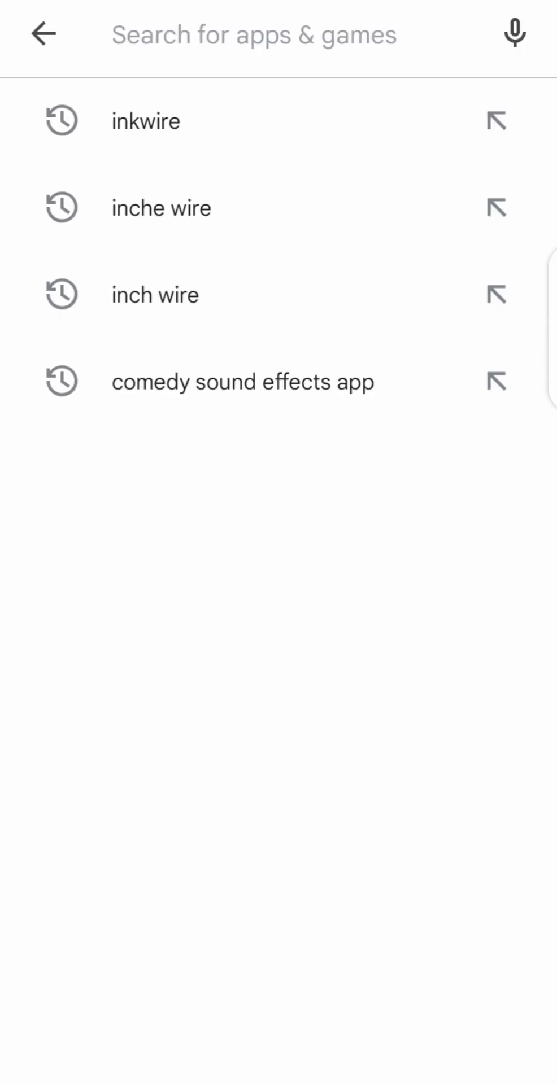
Search Play Store for 'e2' and launch the installed E2PDF SMS Call Backup Restore app
type("e")
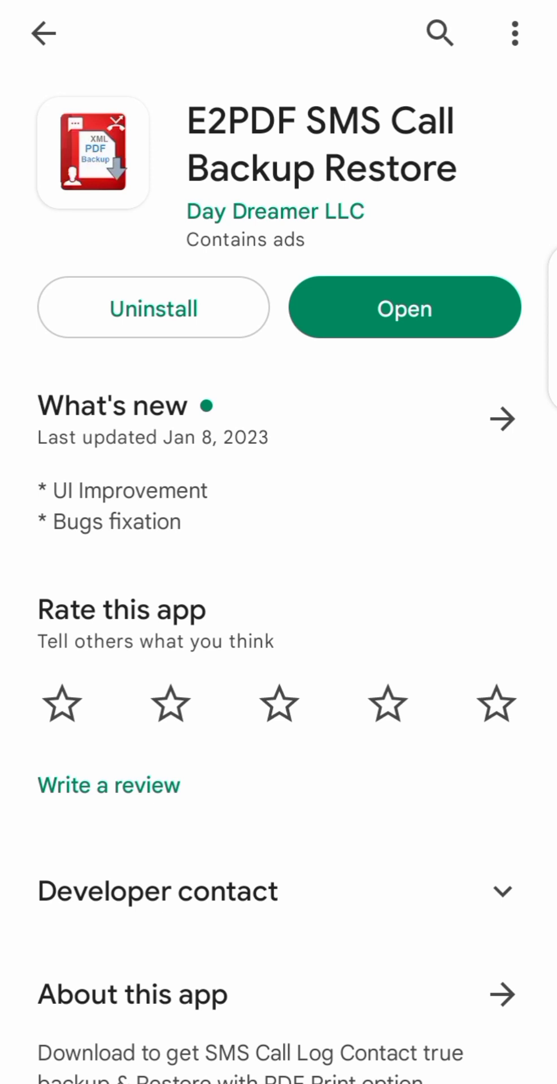
left_click(418, 310)
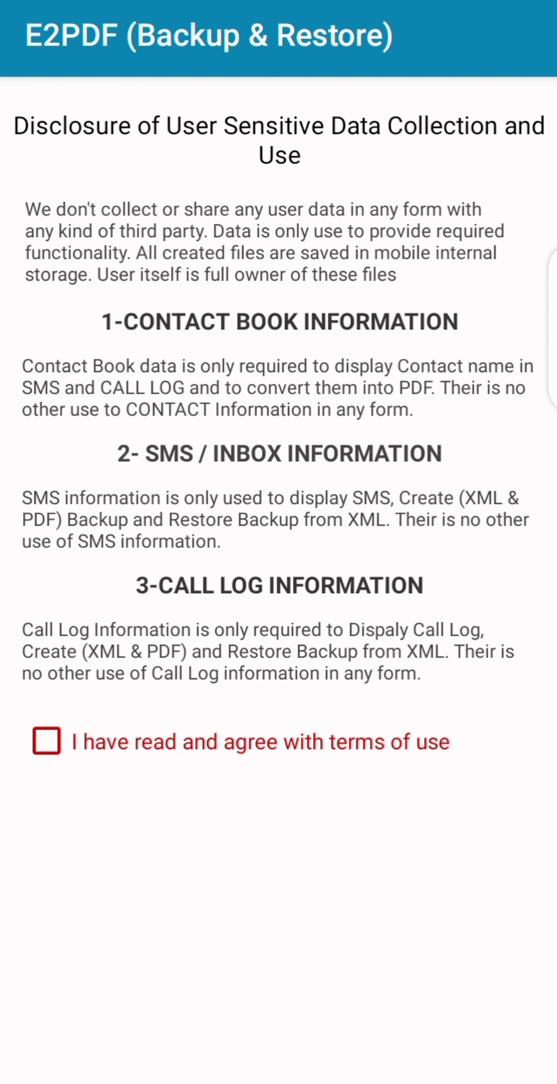
Agree to the E2PDF terms of use and proceed past the data disclosure
left_click(47, 741)
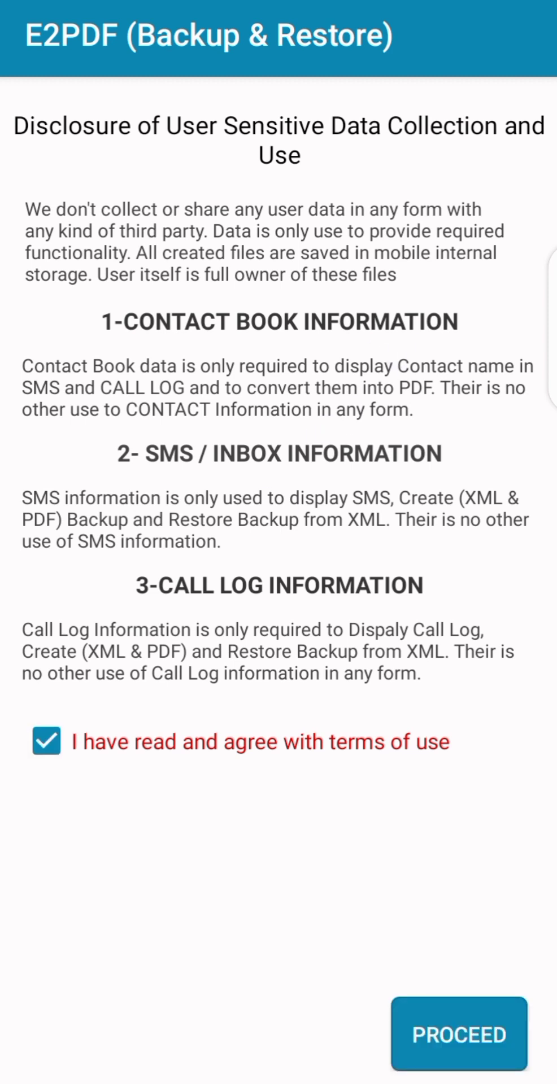
left_click(458, 1034)
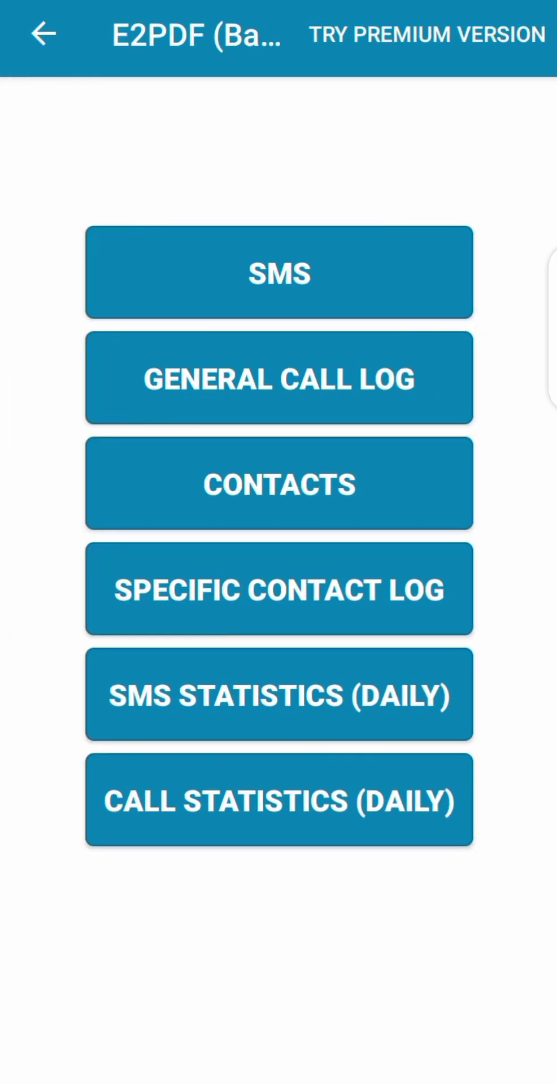
Open the general call log export and try choosing a start date in the calendar
left_click(279, 378)
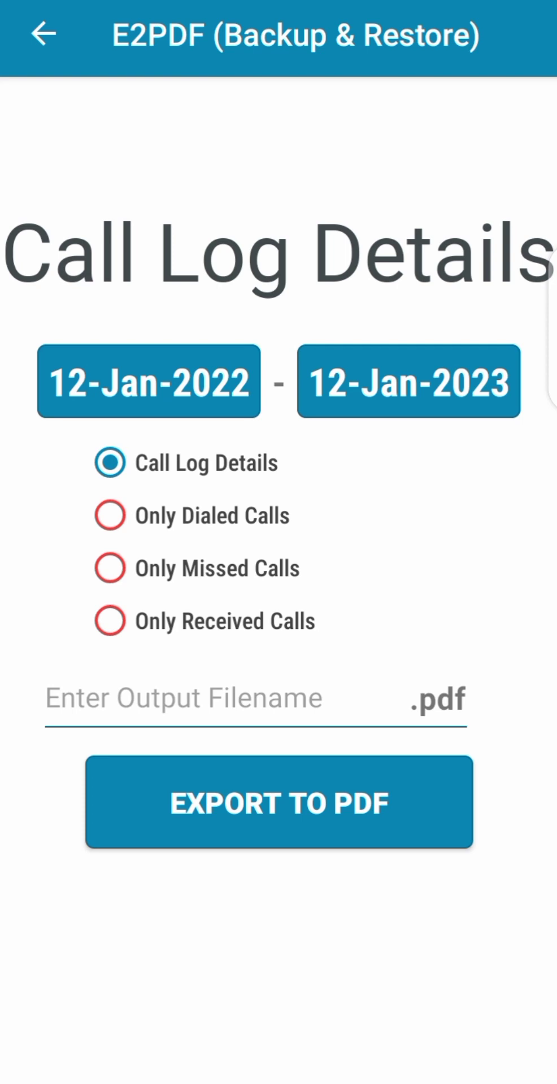
left_click(409, 381)
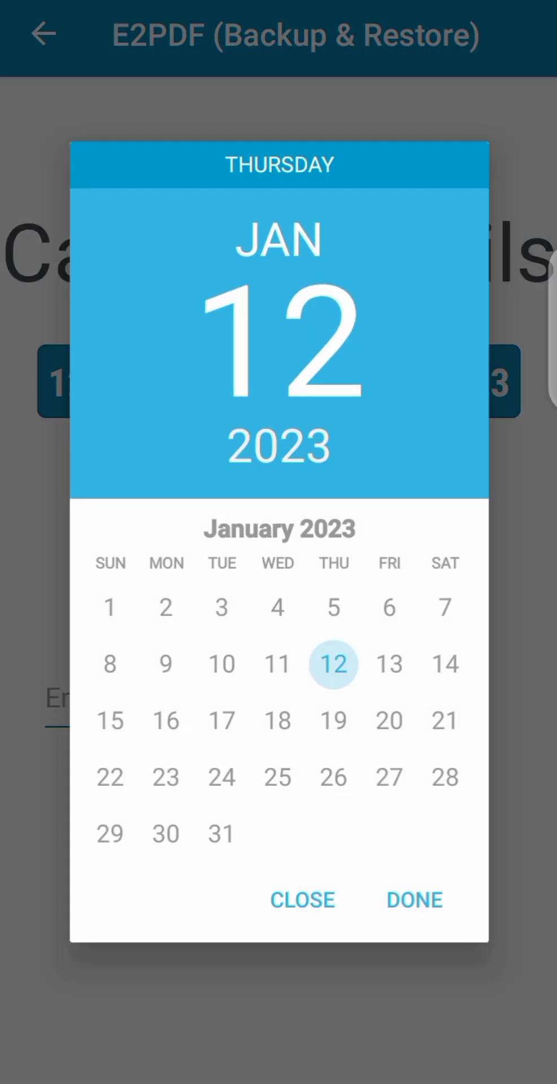
left_click(414, 909)
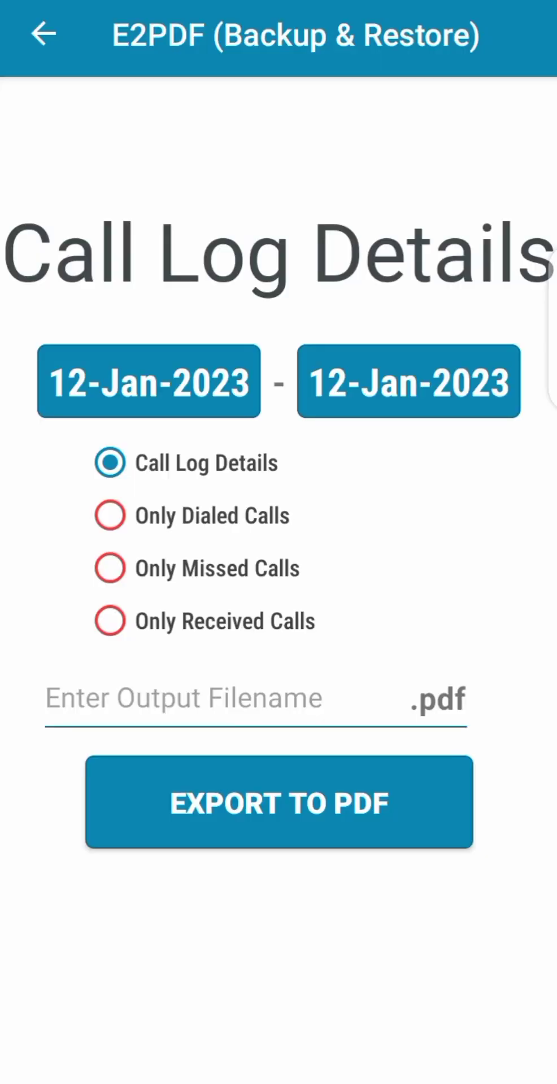
left_click(185, 393)
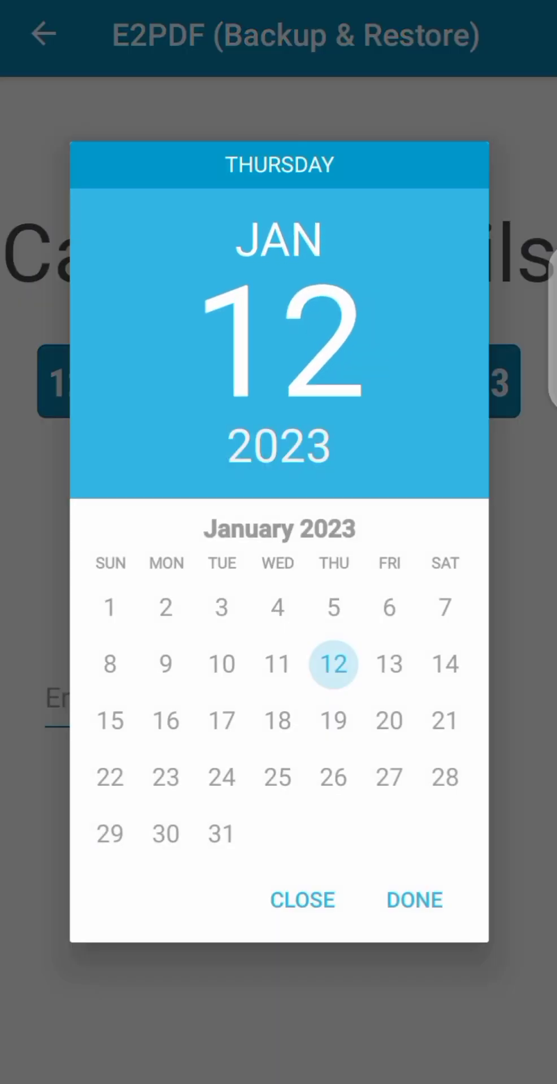
left_click(389, 720)
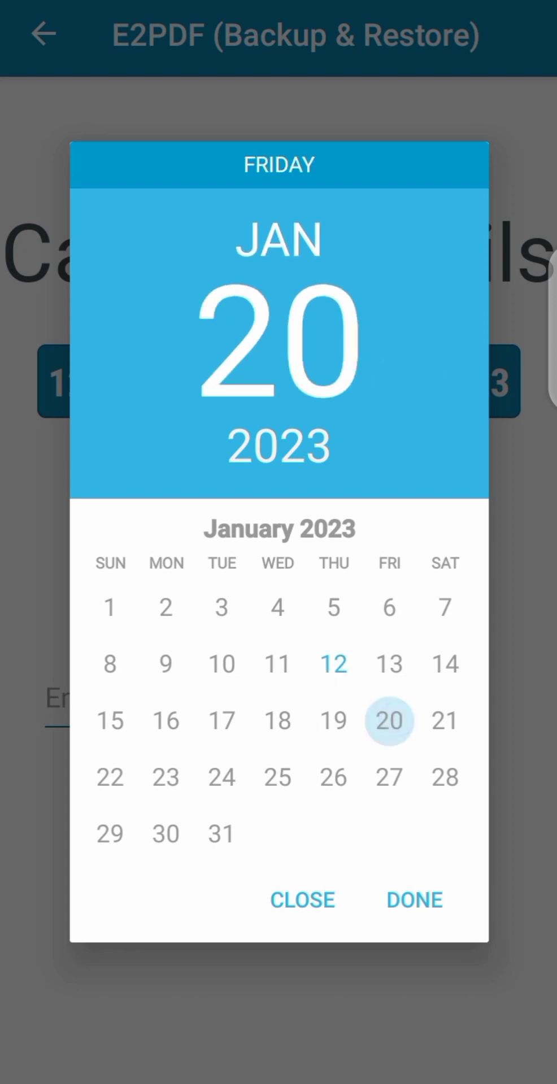
left_click(334, 607)
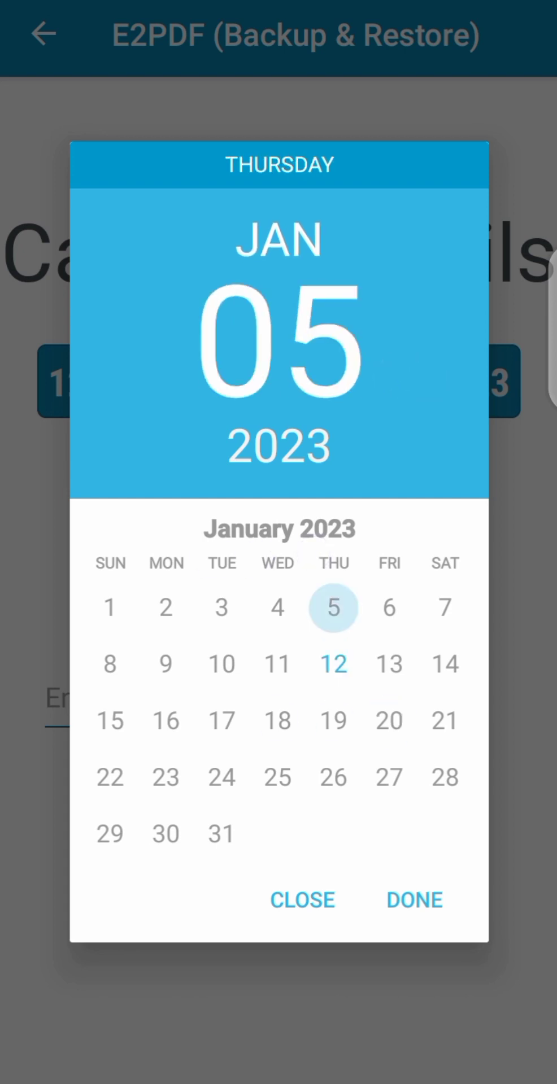
left_click(110, 720)
Scroll the calendar to January 2022 and confirm 01-Jan-2022 as the start date
left_click_drag(150, 627, 99, 704)
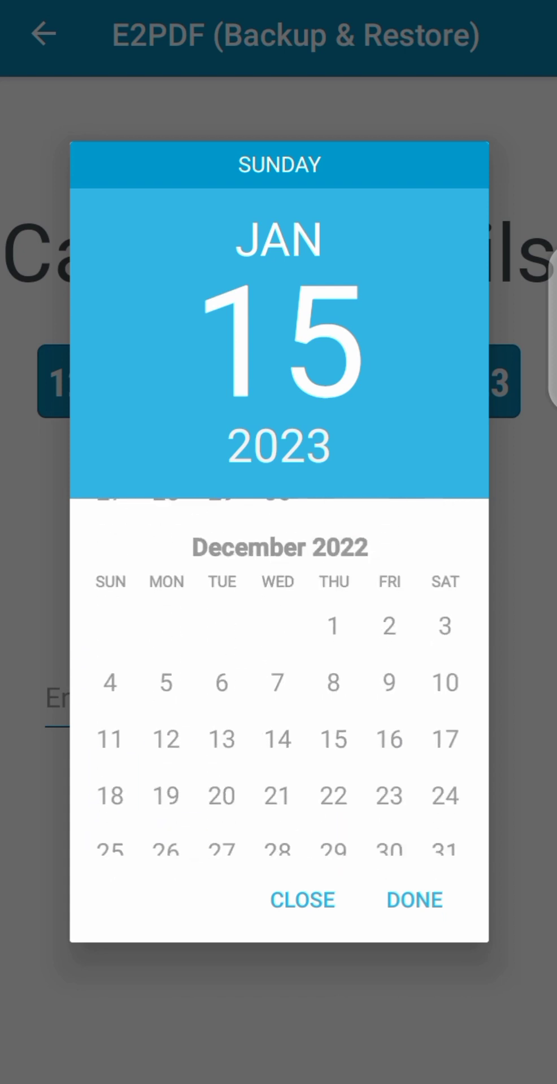
left_click_drag(295, 801, 244, 835)
mouse_move(271, 649)
left_mouse_down()
mouse_move(290, 867)
mouse_move(315, 687)
mouse_move(305, 525)
left_mouse_up()
mouse_move(320, 734)
left_mouse_down()
mouse_move(319, 537)
mouse_move(334, 395)
left_mouse_up()
left_click_drag(354, 770, 354, 501)
mouse_move(327, 845)
left_mouse_down()
mouse_move(327, 685)
mouse_move(327, 756)
left_mouse_up()
left_click(113, 660)
left_click(444, 607)
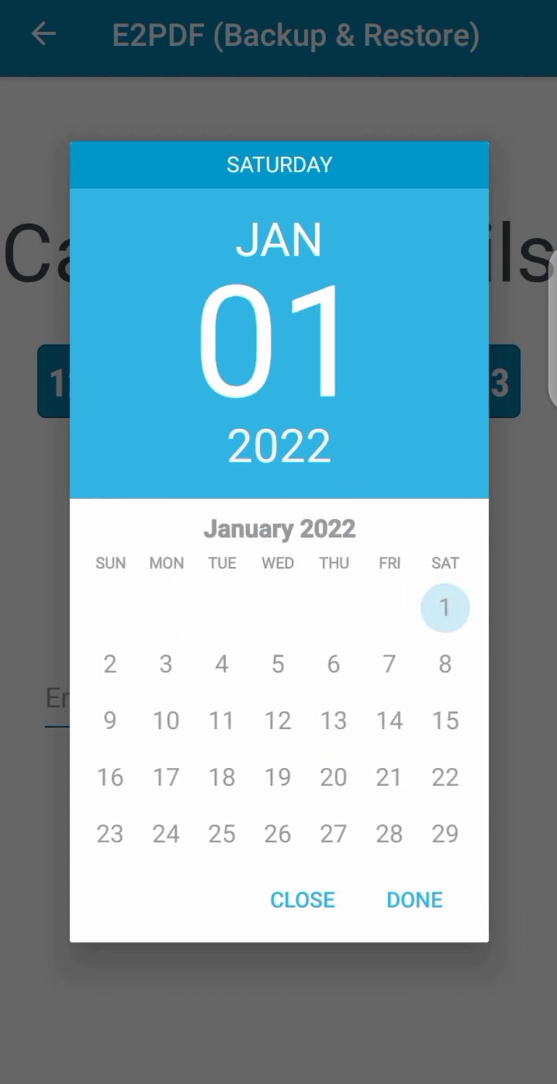
left_click(414, 900)
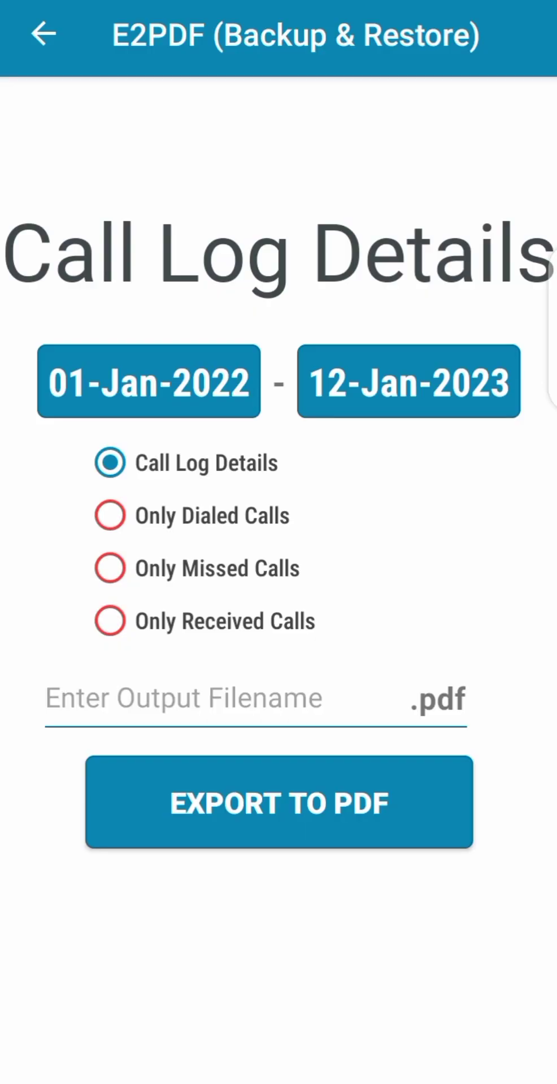
Enter 'boyfriend' as the output filename
left_click(183, 698)
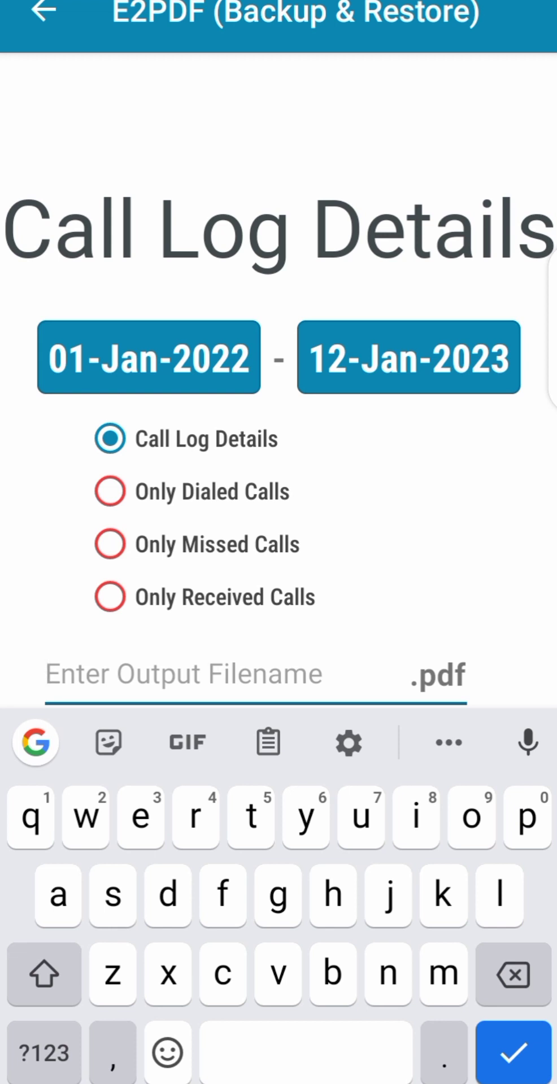
type("boyf")
left_click(277, 744)
left_click(363, 499)
left_click(516, 1052)
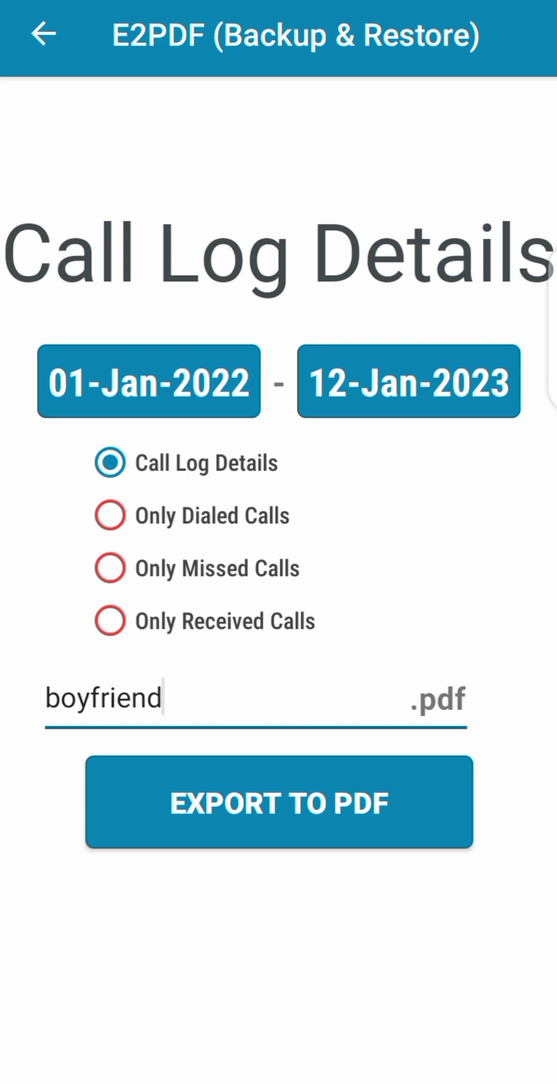
Export the call log to PDF, allowing call log and contacts access
left_click(395, 807)
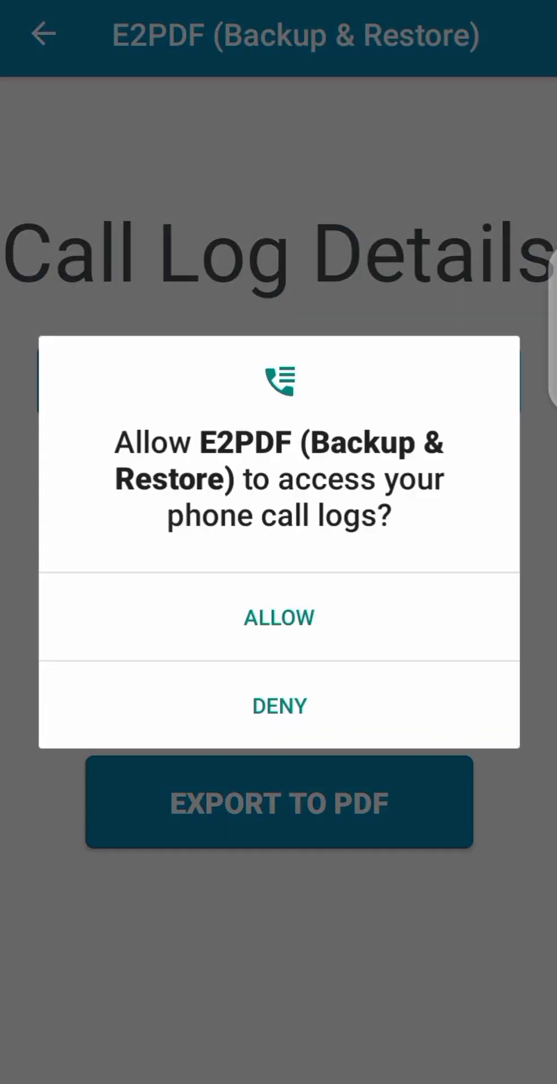
left_click(279, 618)
left_click(279, 617)
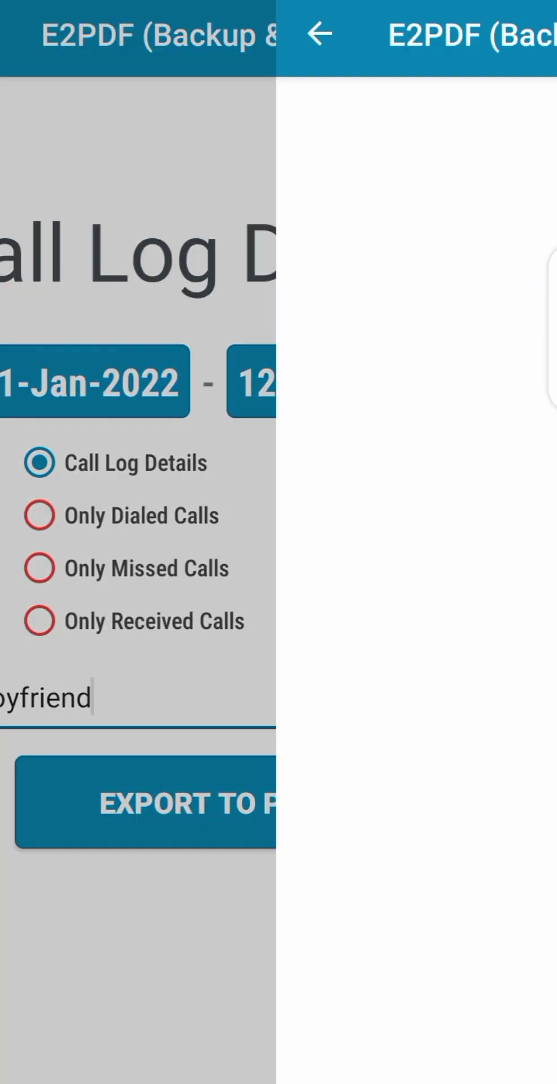
scroll(278, 565, "down", 2)
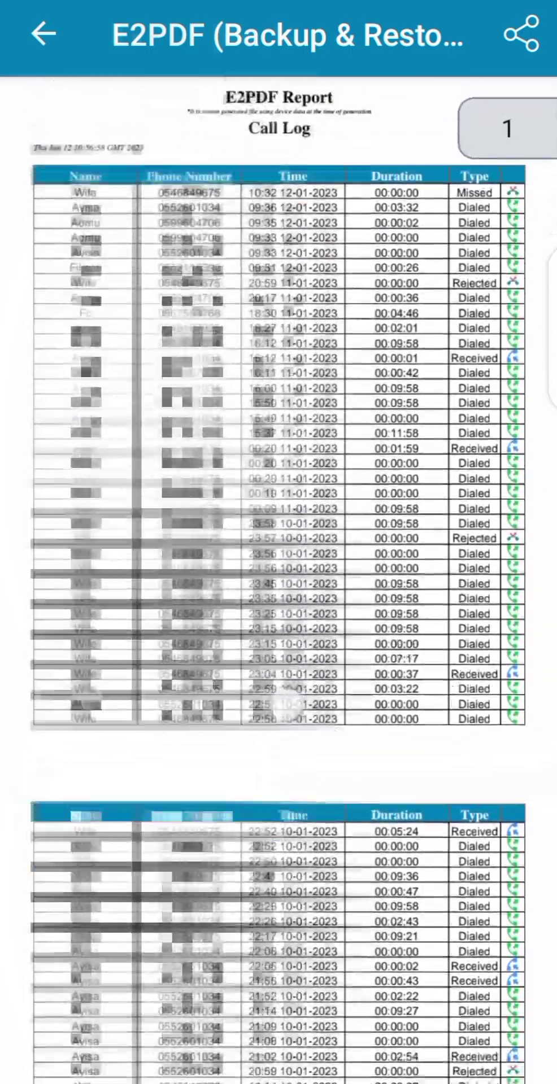
scroll(279, 565, "down", 5)
scroll(278, 565, "down", 2)
scroll(279, 565, "down", 5)
scroll(278, 565, "down", 8)
scroll(278, 564, "down", 5)
scroll(278, 565, "down", 5)
scroll(278, 565, "down", 5)
scroll(278, 565, "down", 5)
scroll(278, 565, "down", 5)
scroll(278, 564, "up", 10)
scroll(278, 565, "up", 3)
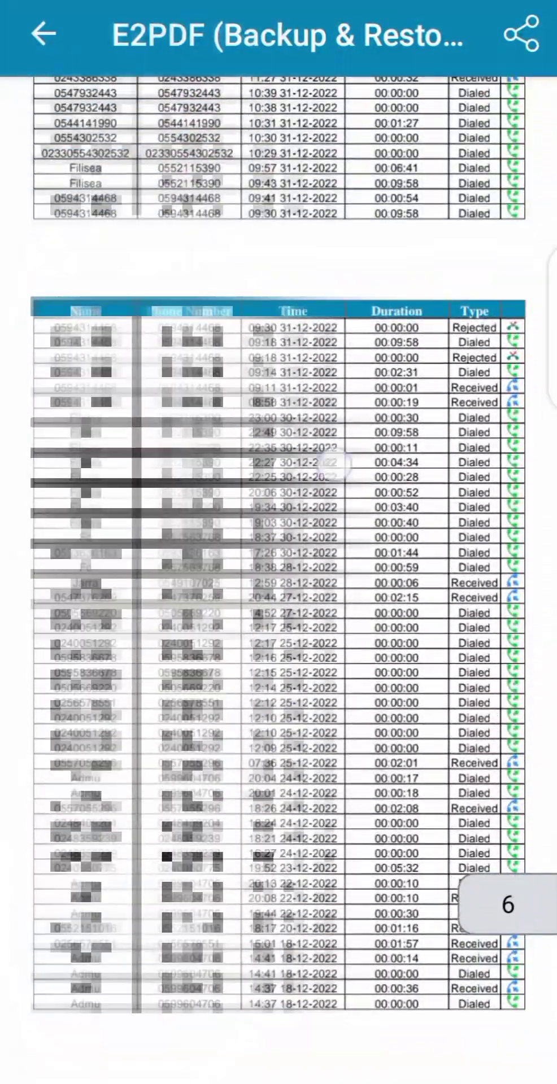
scroll(278, 565, "up", 4)
scroll(279, 565, "up", 2)
scroll(310, 592, "up", 5)
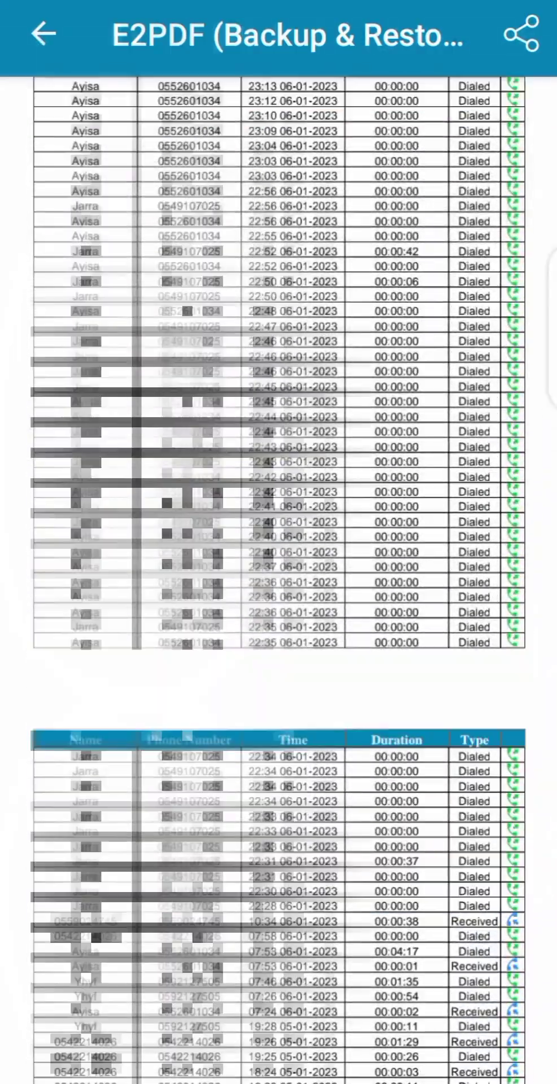
scroll(279, 564, "up", 1)
scroll(278, 565, "up", 5)
scroll(278, 564, "up", 4)
scroll(279, 565, "up", 3)
scroll(279, 565, "up", 5)
scroll(278, 564, "up", 5)
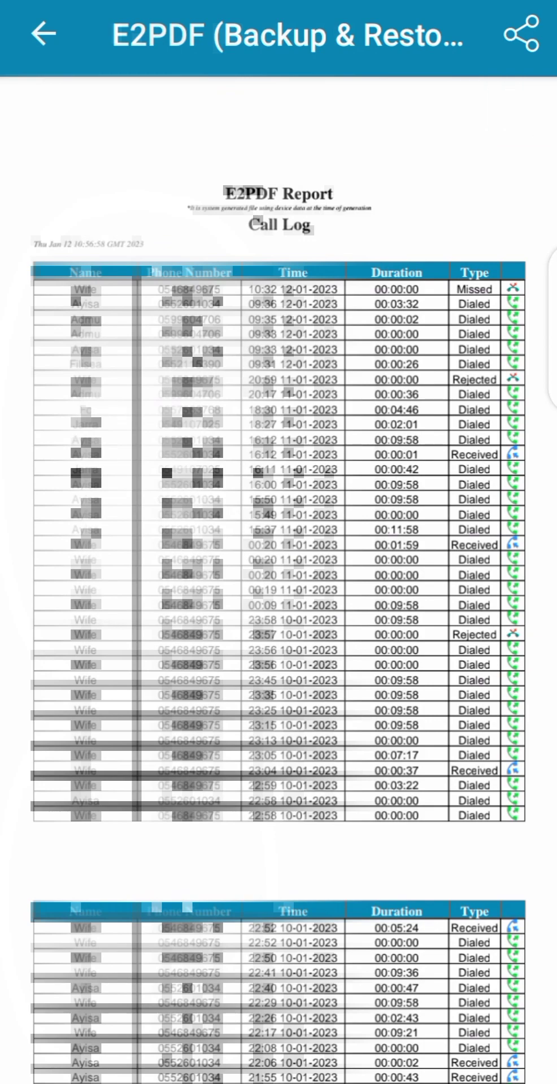
left_click(522, 34)
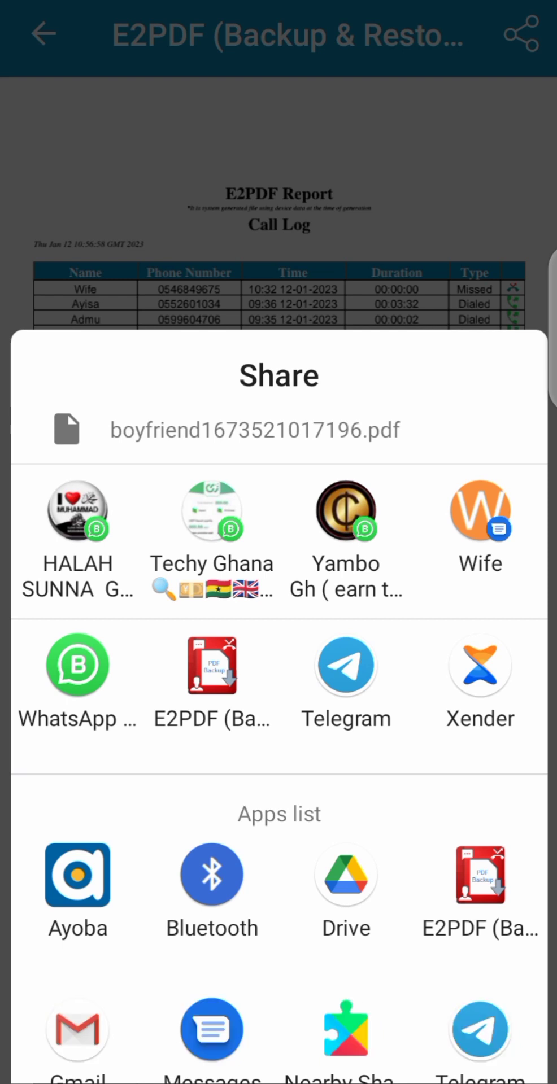
left_click_drag(358, 621, 396, 367)
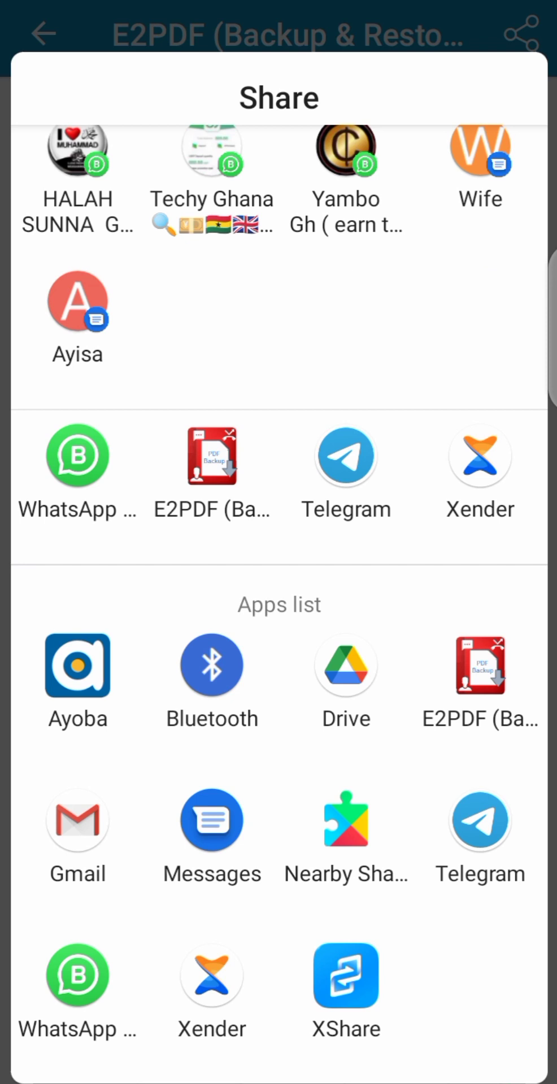
left_click_drag(372, 419, 327, 574)
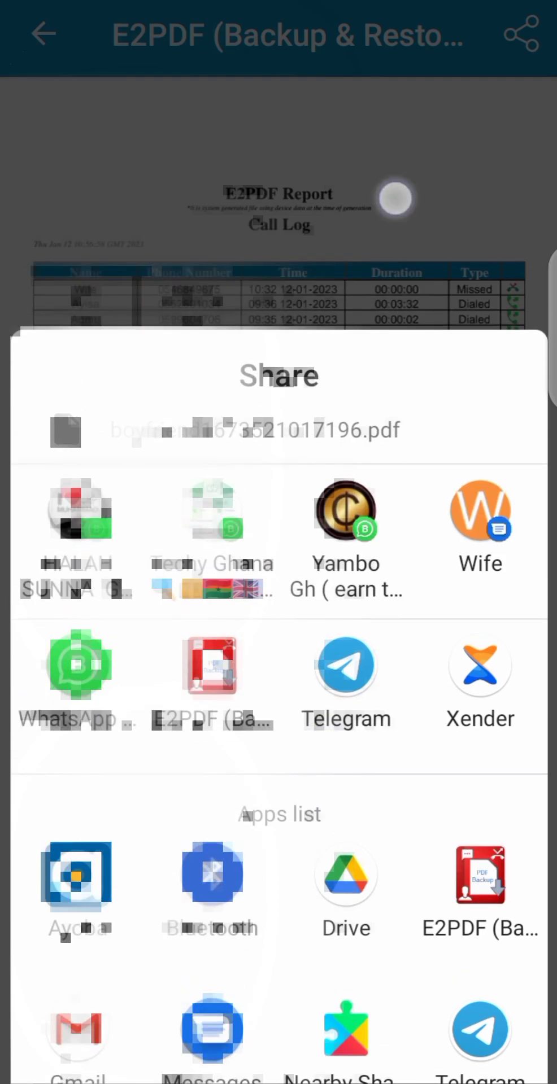
scroll(279, 565, "down", 5)
scroll(279, 565, "up", 5)
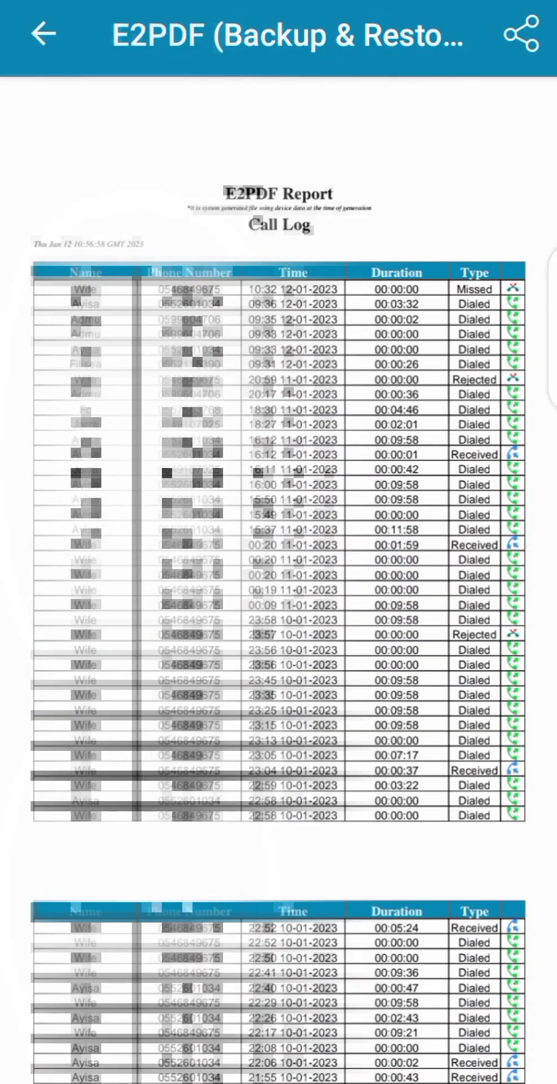